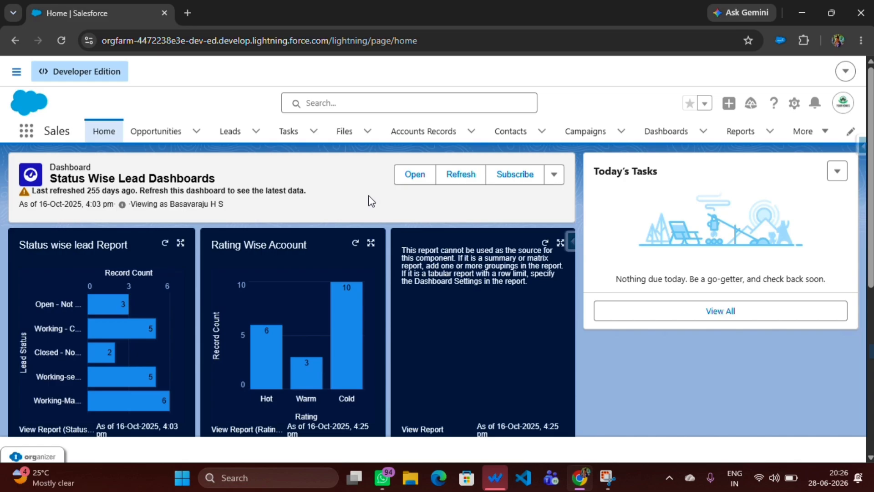
Show the leads in the Bangalore Branch list view.
{"action": "left_click", "coordinate": [225, 132]}
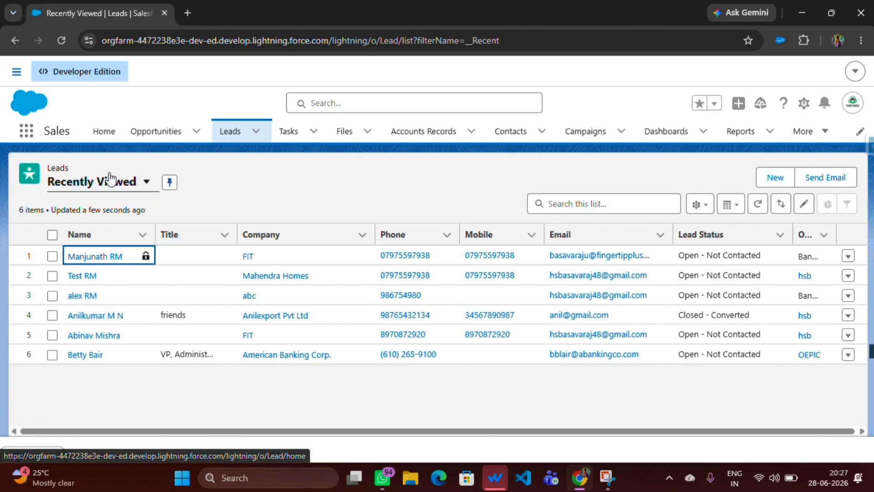
{"action": "left_click", "coordinate": [111, 187]}
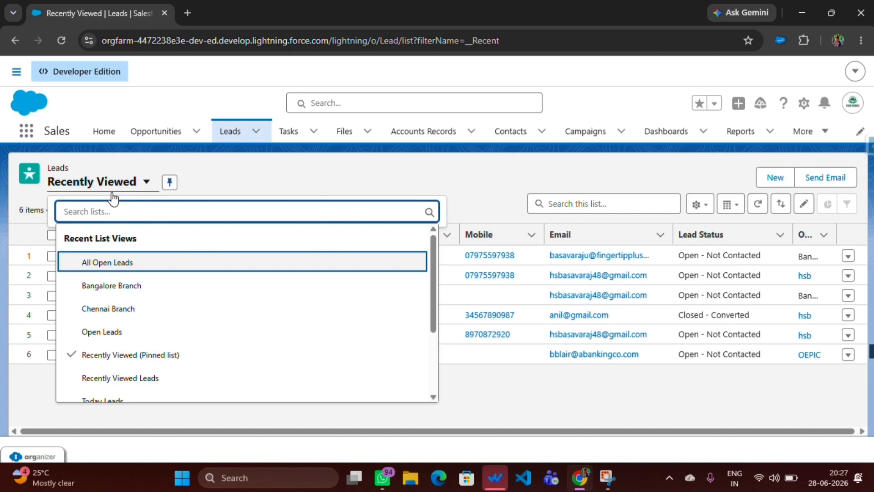
{"action": "left_click", "coordinate": [127, 286]}
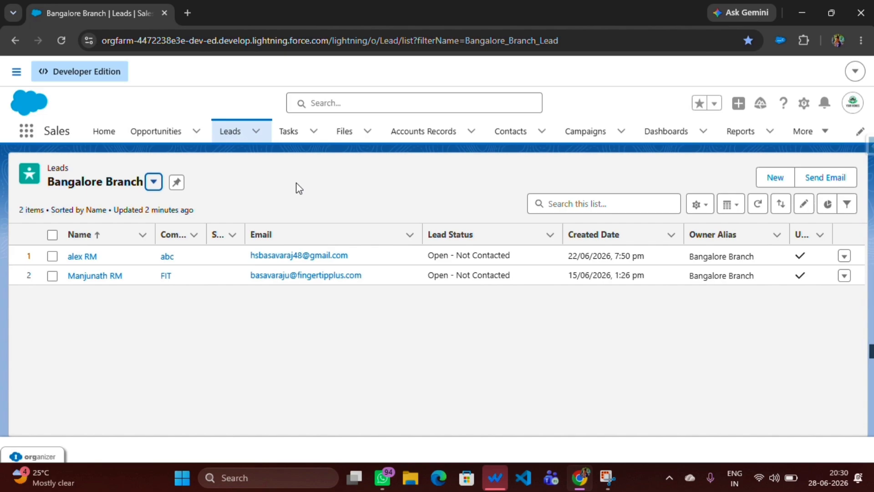
Start a list email to all leads in the Bangalore Branch view with the subject "Happy Diwali !".
{"action": "left_click", "coordinate": [54, 235]}
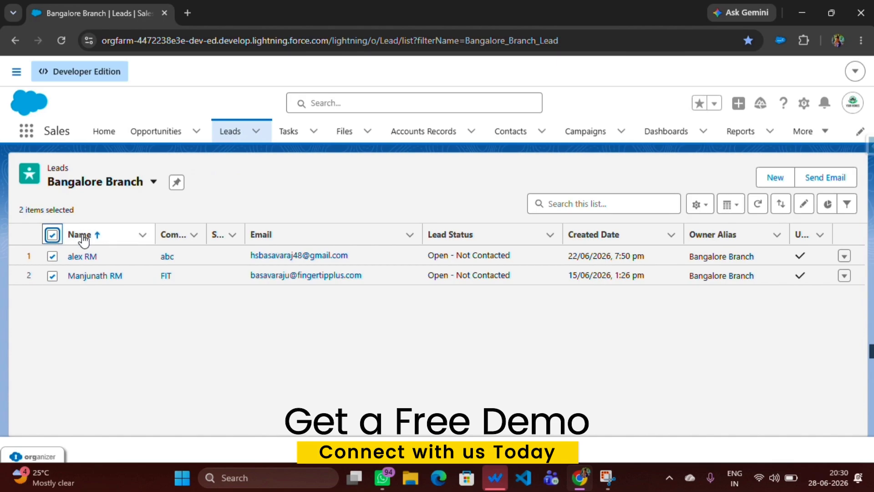
{"action": "left_click", "coordinate": [831, 181]}
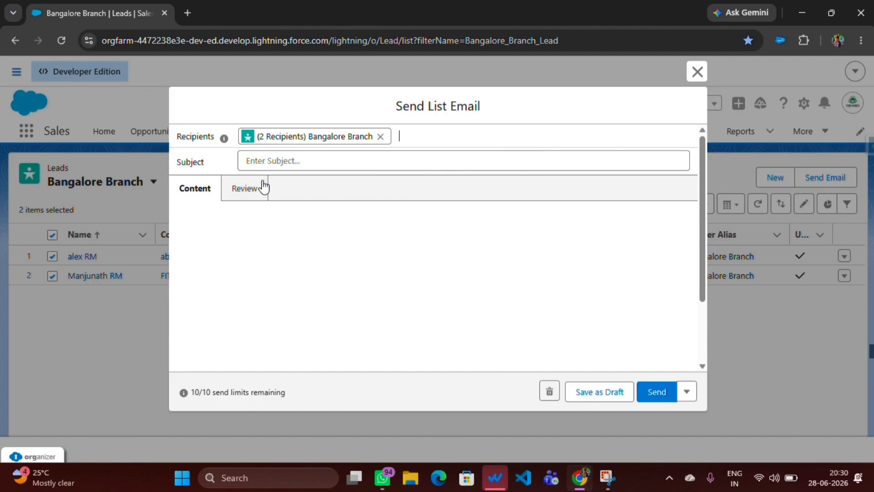
{"action": "left_click", "coordinate": [327, 165]}
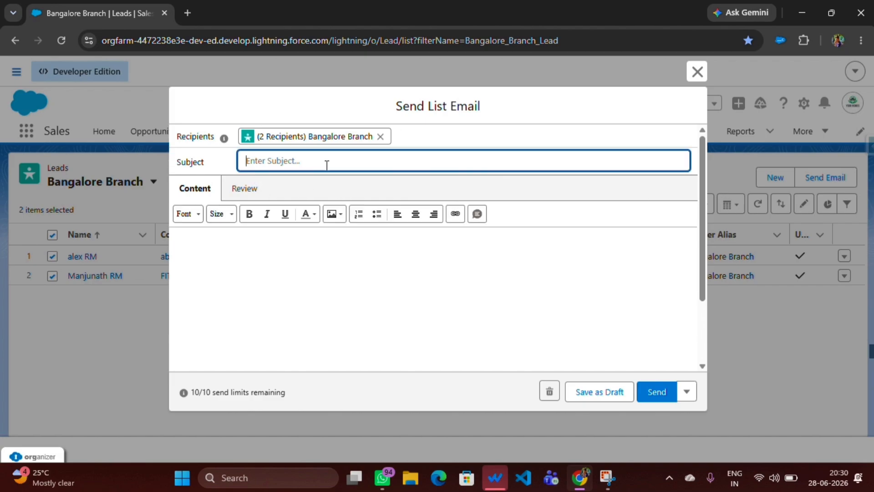
{"action": "type", "text": "Happy Diwali !"}
Write "Salesforce whishing a memorable Diwali to all your family members !!" as the email body and send the list email.
{"action": "left_click", "coordinate": [246, 251]}
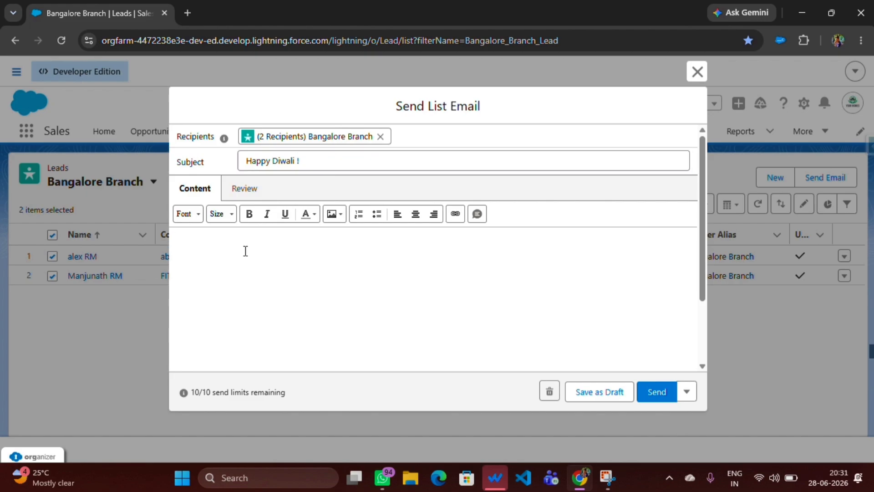
{"action": "type", "text": "Salesforce whishing a memorable Diwali to all your family members !!"}
{"action": "left_click", "coordinate": [246, 251]}
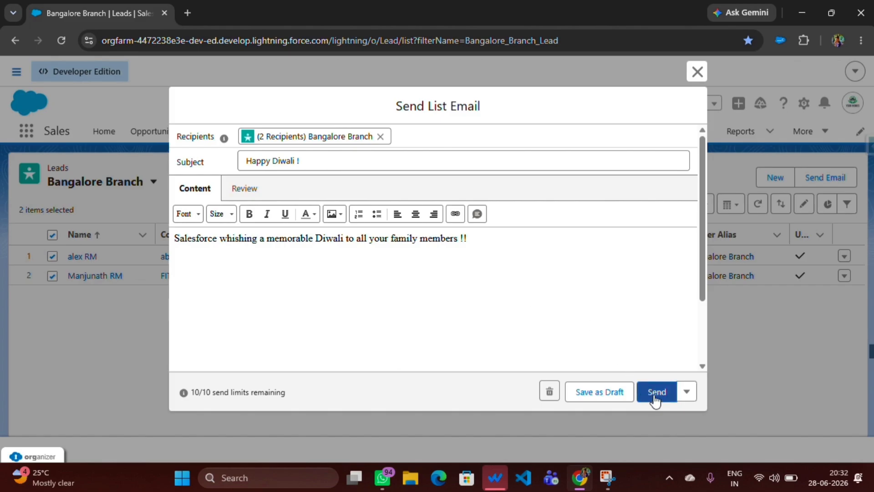
{"action": "left_click", "coordinate": [657, 396]}
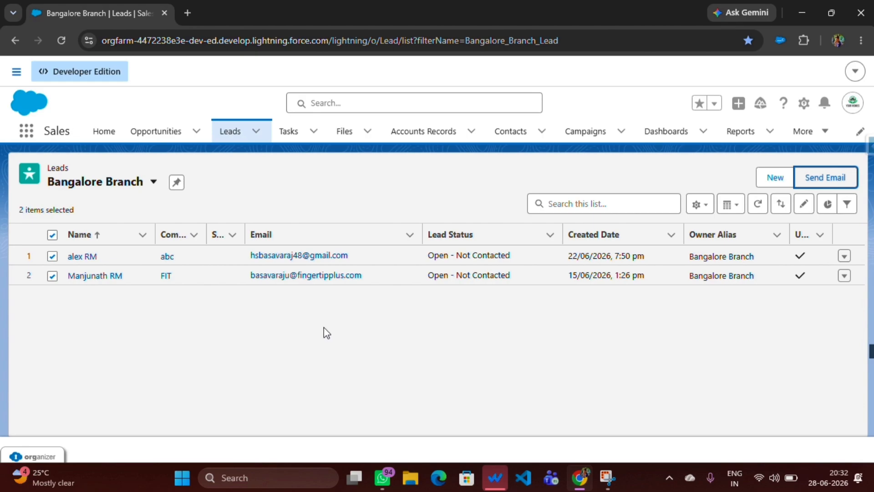
Find Gmail through a Google search in a new browser tab and open the received "Happy Diwali !" email.
{"action": "left_click", "coordinate": [184, 15]}
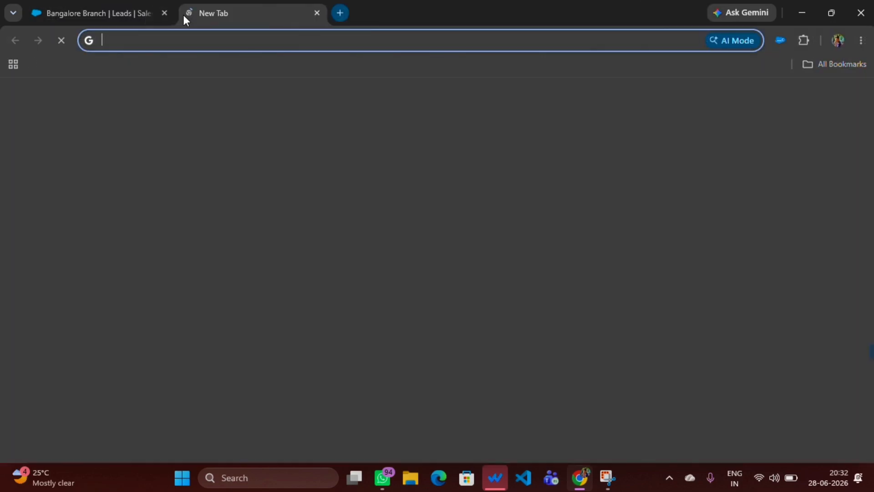
{"action": "left_click", "coordinate": [296, 271]}
{"action": "type", "text": "gm"}
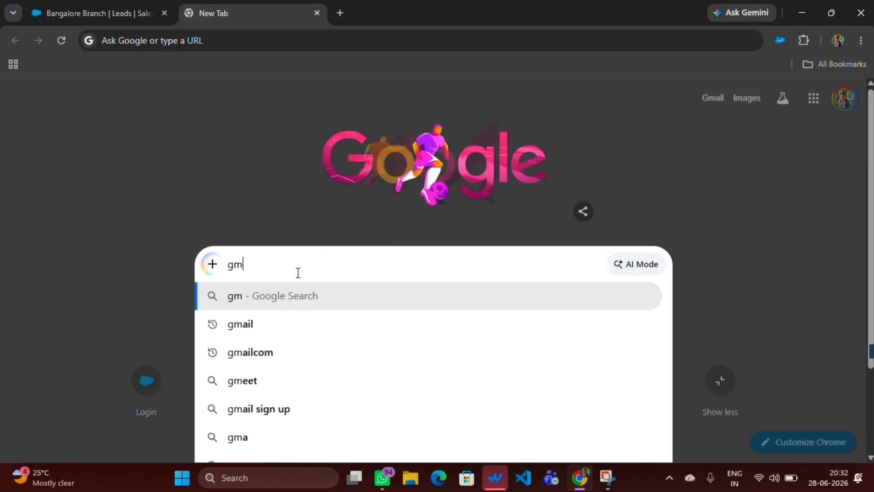
{"action": "left_click", "coordinate": [250, 325]}
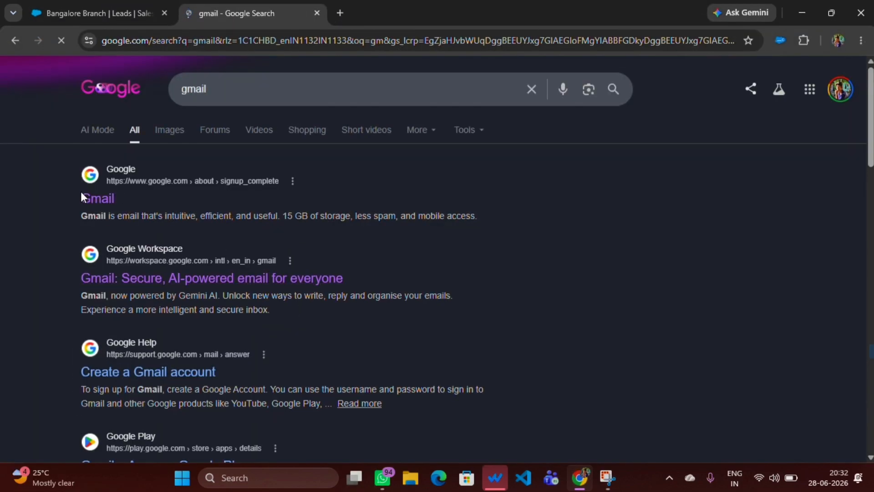
{"action": "left_click", "coordinate": [85, 195]}
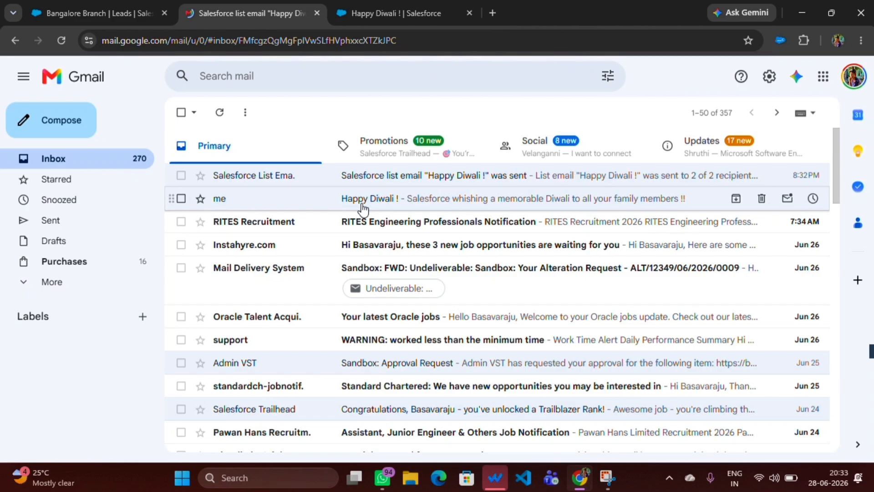
{"action": "left_click", "coordinate": [363, 210]}
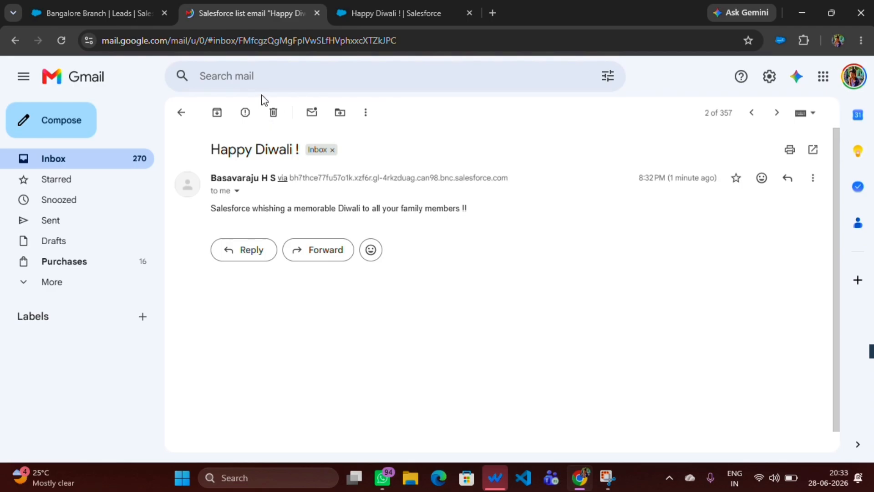
Return to Salesforce and examine the first lead's activity timeline for the "Happy Diwali !" list email.
{"action": "left_click", "coordinate": [118, 12]}
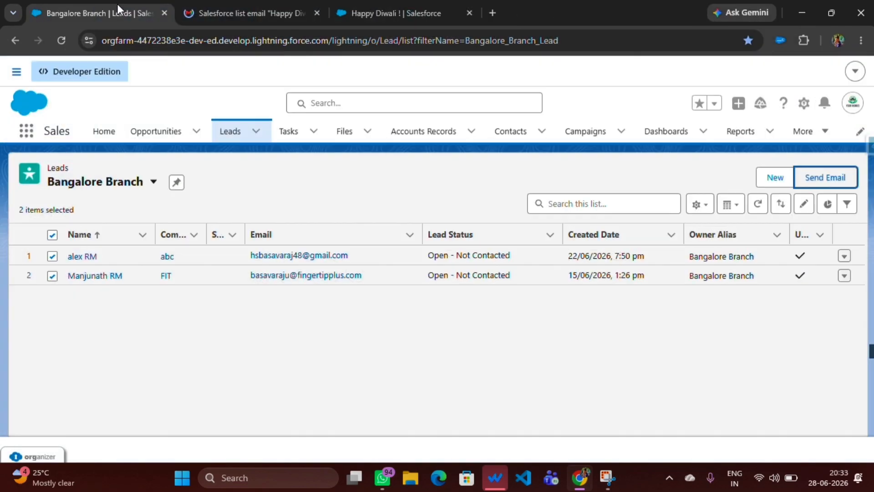
{"action": "left_click", "coordinate": [86, 256]}
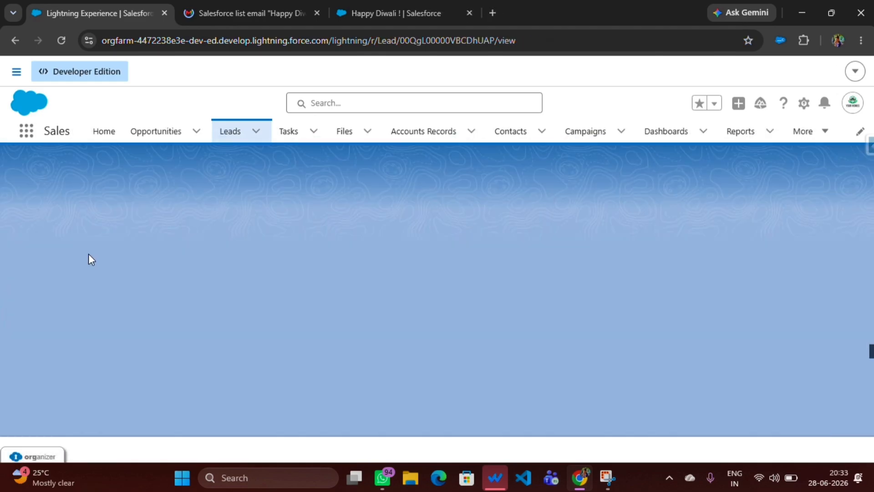
{"action": "scroll", "coordinate": [587, 325], "scroll_direction": "down", "scroll_amount": 4}
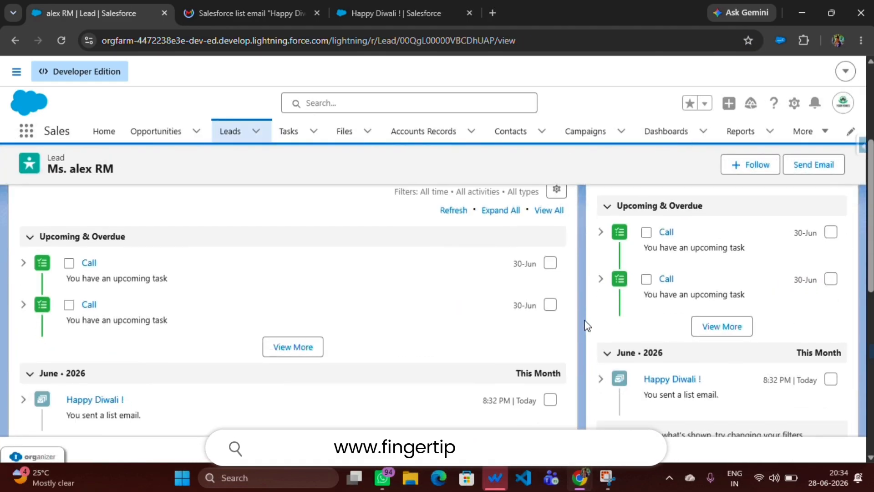
{"action": "scroll", "coordinate": [587, 325], "scroll_direction": "down", "scroll_amount": 3}
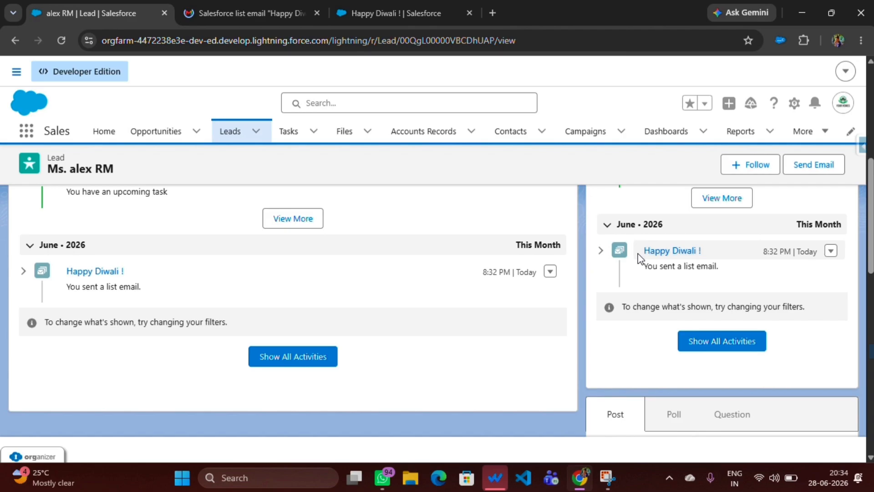
{"action": "scroll", "coordinate": [214, 296], "scroll_direction": "up", "scroll_amount": 5}
Go back to the Leads list and open the Lead object's setup page.
{"action": "left_click", "coordinate": [228, 132]}
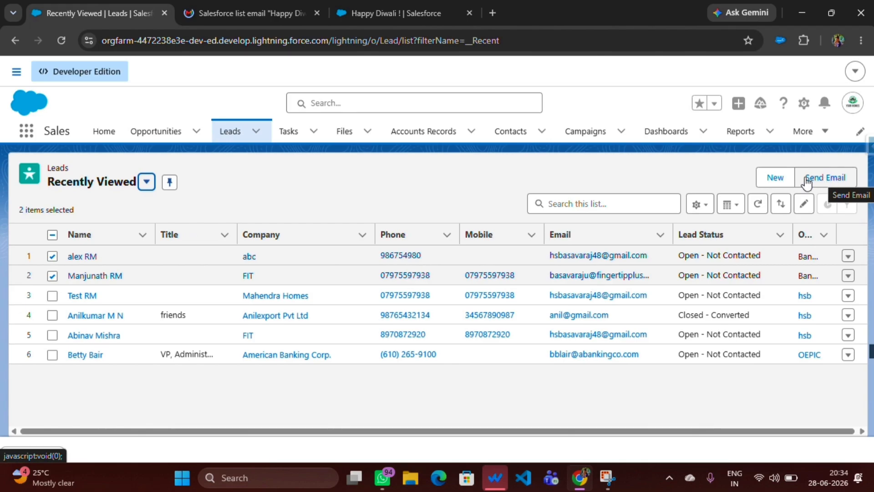
{"action": "left_click", "coordinate": [805, 105]}
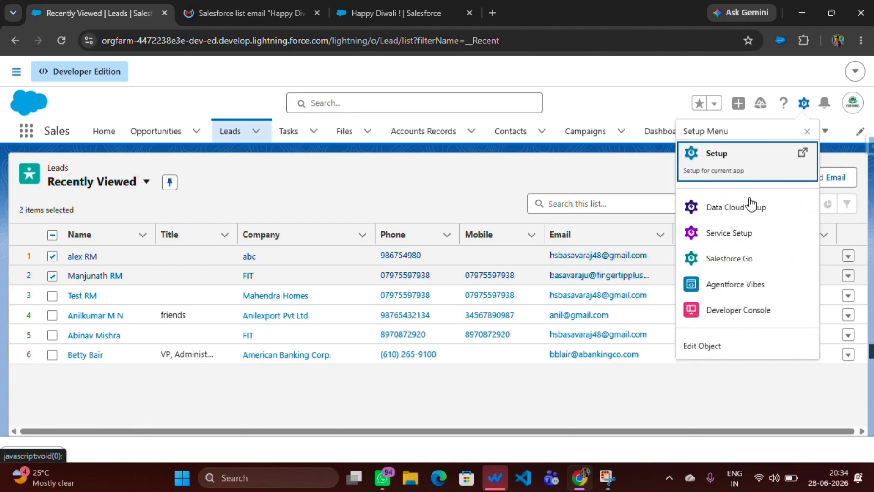
{"action": "left_click", "coordinate": [706, 346]}
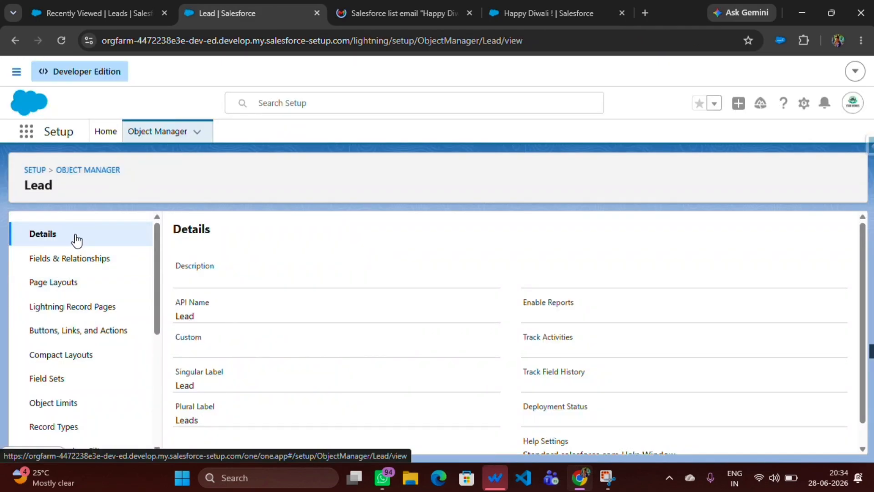
Open the Lead object's List View Button Layout for editing.
{"action": "scroll", "coordinate": [72, 253], "scroll_direction": "down", "scroll_amount": 1}
{"action": "scroll", "coordinate": [71, 253], "scroll_direction": "down", "scroll_amount": 1}
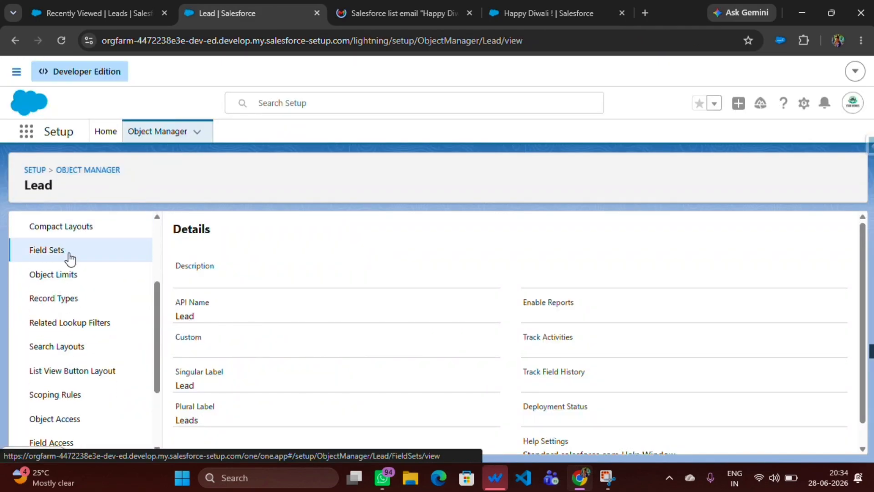
{"action": "left_click", "coordinate": [52, 371]}
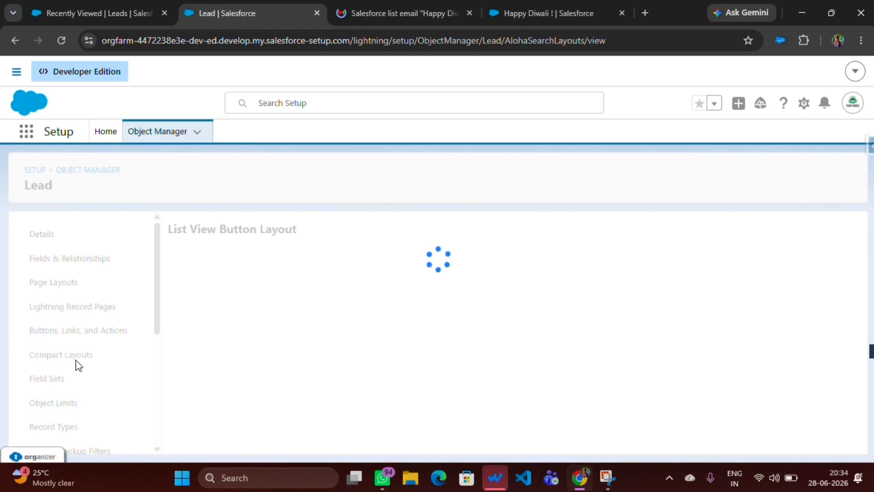
{"action": "left_click", "coordinate": [852, 298]}
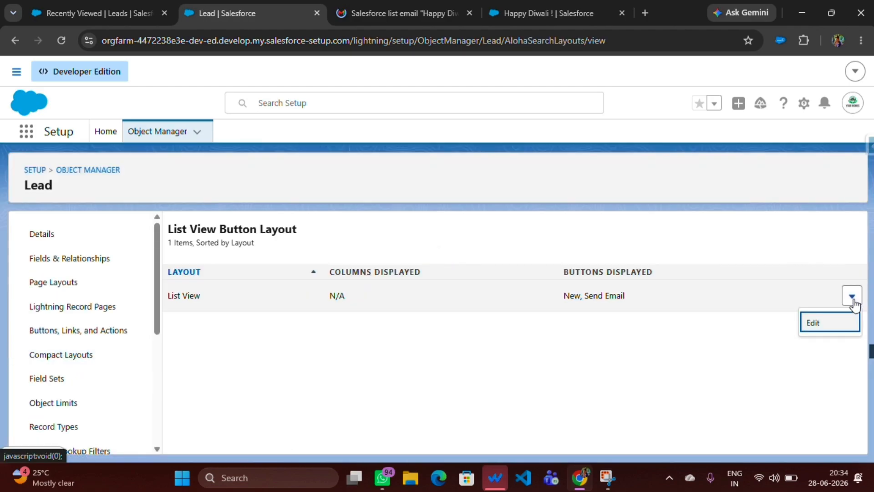
{"action": "left_click", "coordinate": [814, 324]}
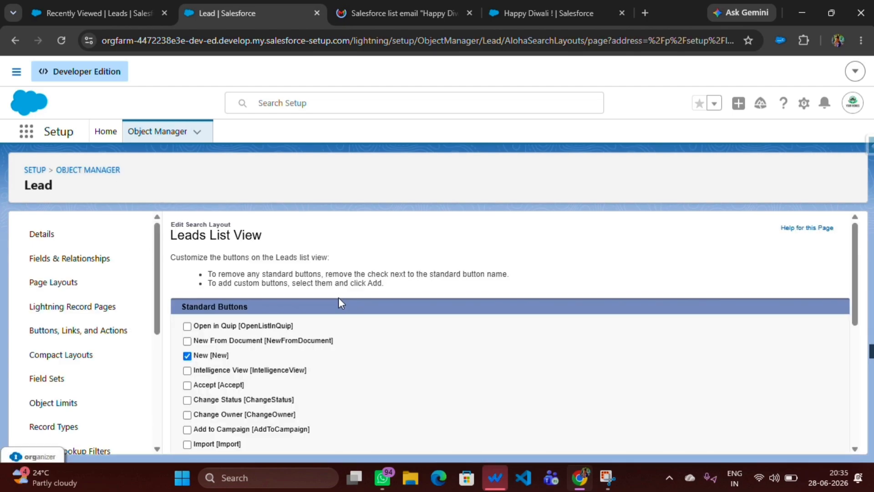
Save the Leads list view button layout with the standard Send Email button kept enabled, and return to the Leads list.
{"action": "left_click_drag", "start_coordinate": [182, 307], "coordinate": [282, 312]}
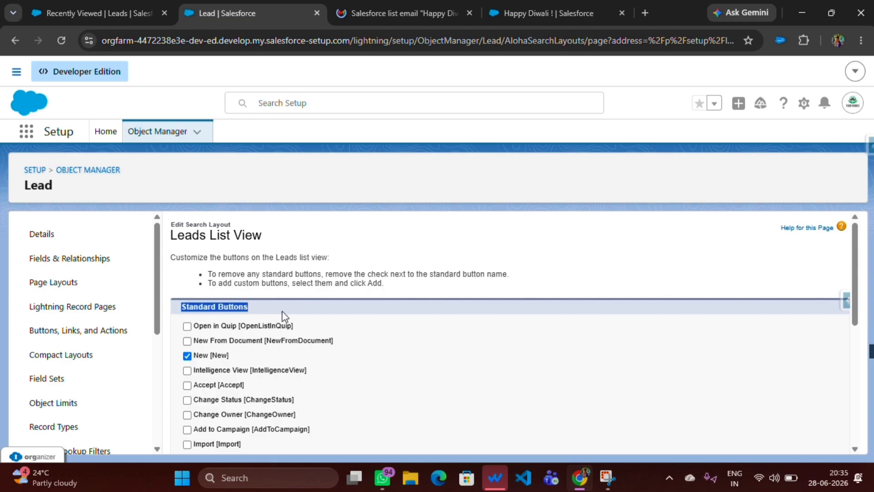
{"action": "left_click", "coordinate": [282, 312]}
{"action": "scroll", "coordinate": [277, 317], "scroll_direction": "down", "scroll_amount": 4}
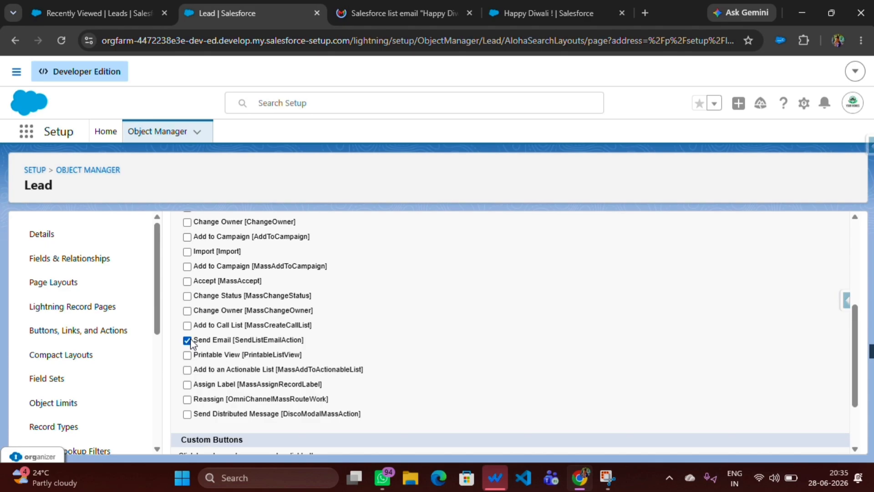
{"action": "scroll", "coordinate": [267, 386], "scroll_direction": "down", "scroll_amount": 2}
{"action": "left_click", "coordinate": [388, 436]}
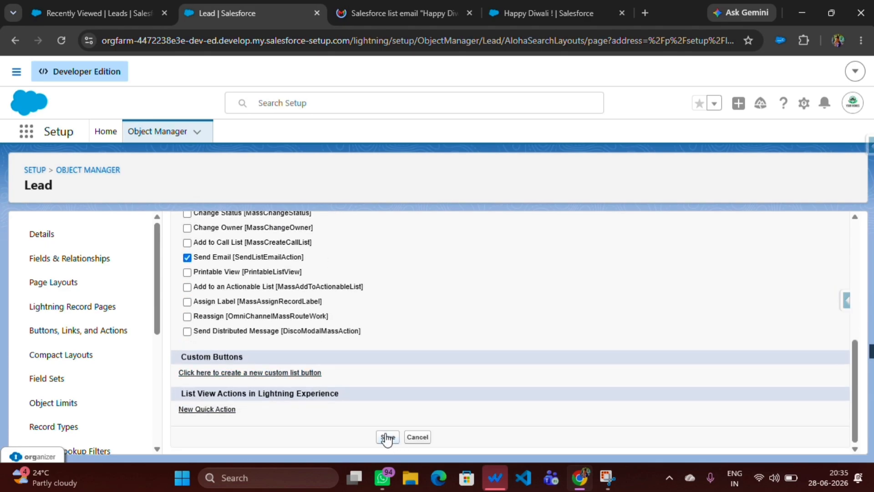
{"action": "left_click", "coordinate": [84, 13]}
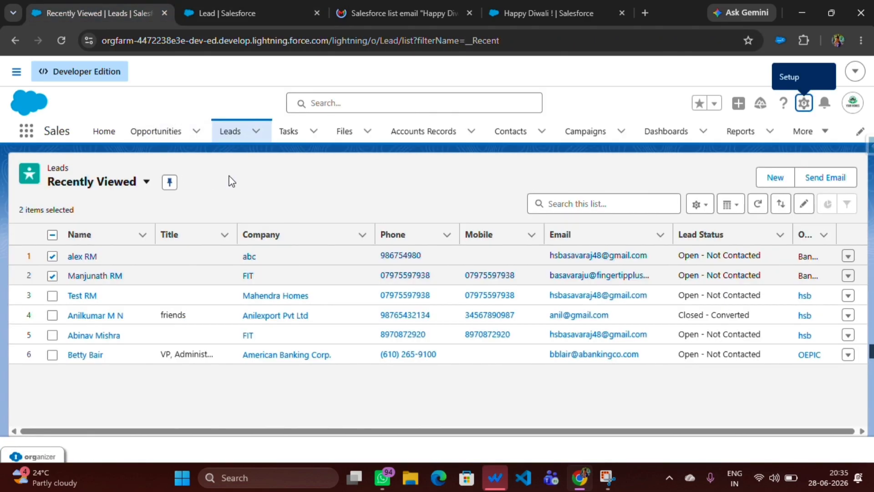